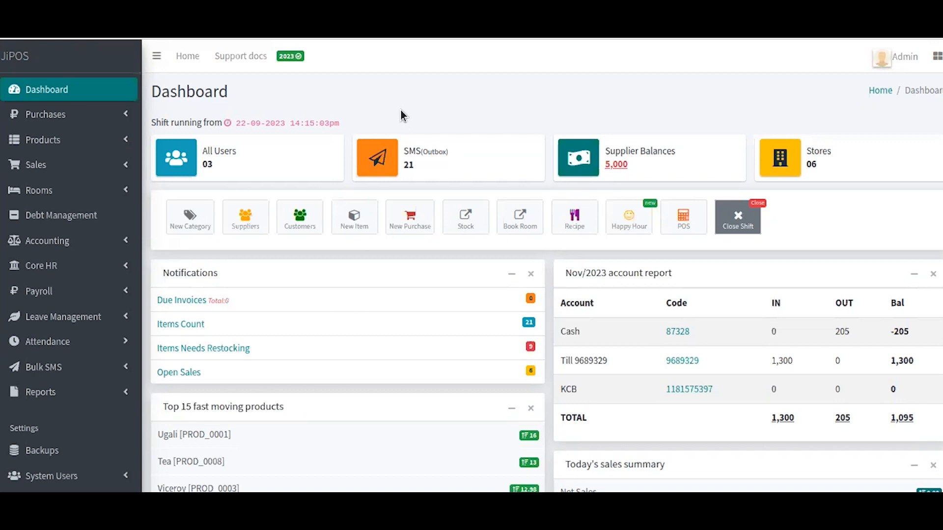
# - Expand System Users in the sidebar and open Role Management to list the system roles
pyautogui.scroll(-4, 392, 110)
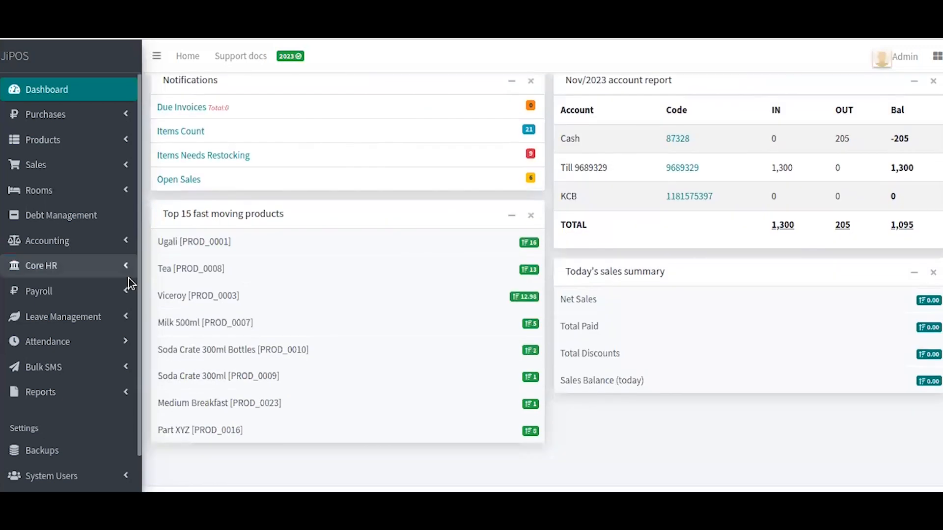
pyautogui.scroll(-2, 129, 278)
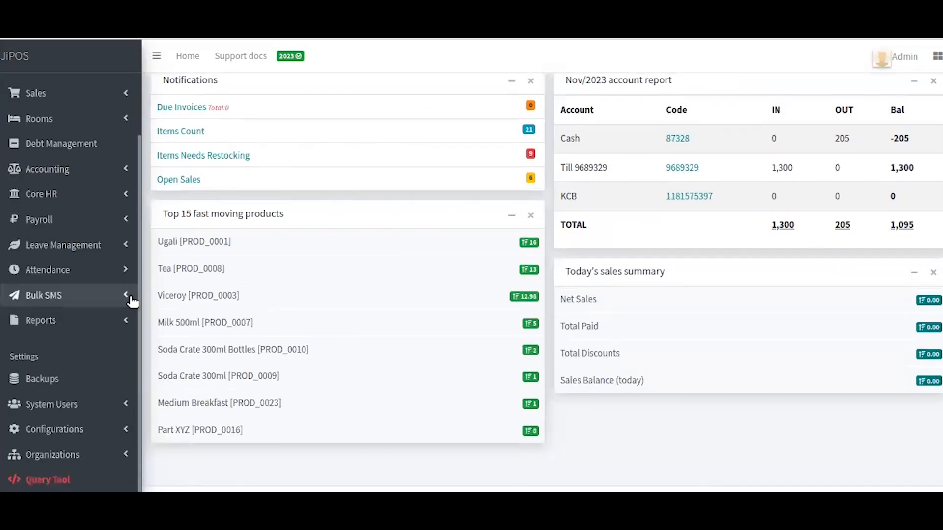
pyautogui.click(100, 407)
pyautogui.scroll(-4, 101, 407)
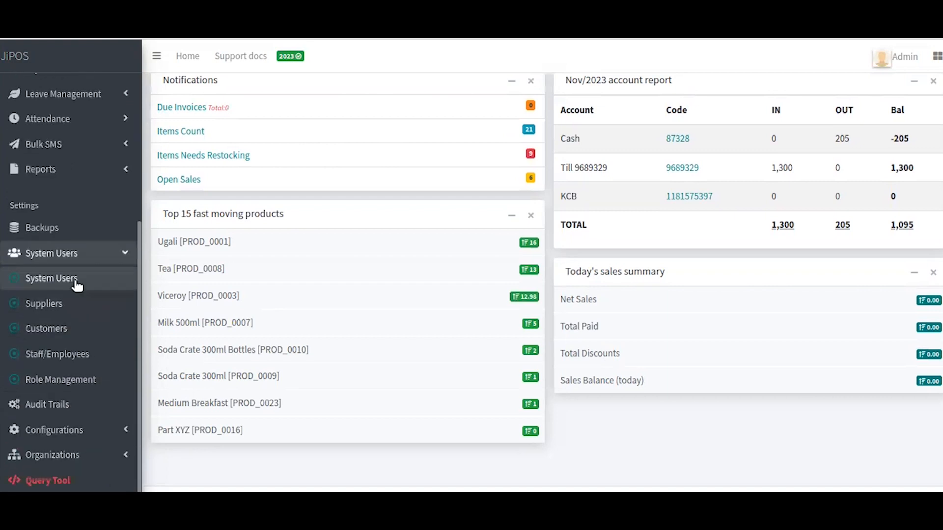
pyautogui.click(73, 383)
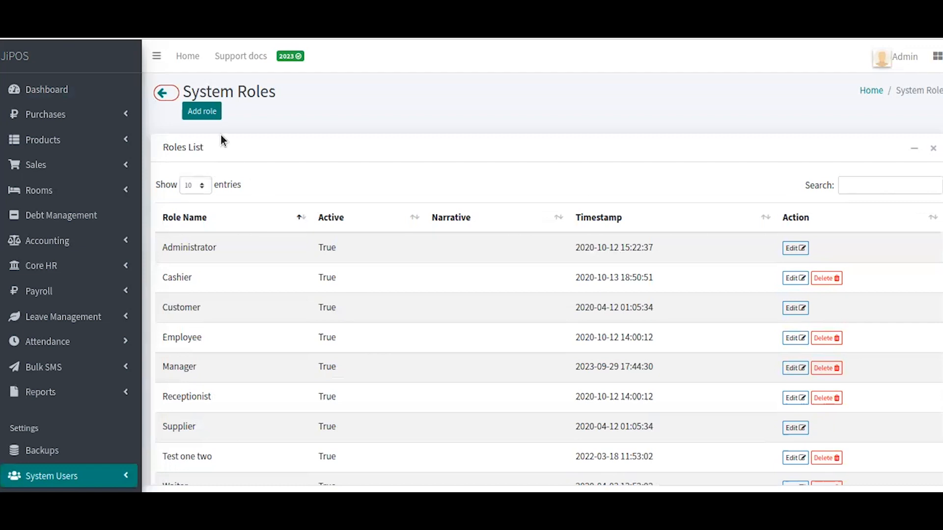
# - Start a new role named 'Accountant 2' and mark it Active
pyautogui.click(200, 113)
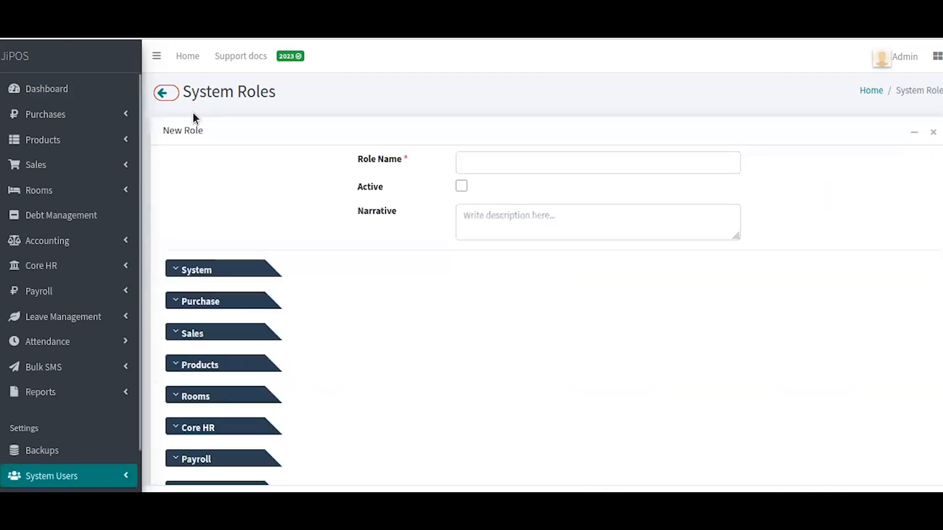
pyautogui.click(654, 166)
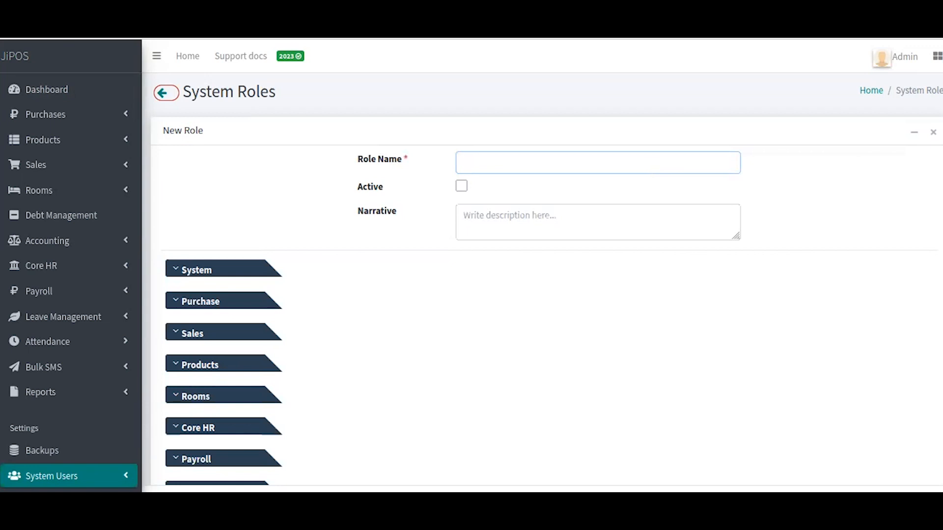
pyautogui.write('Accountant 2')
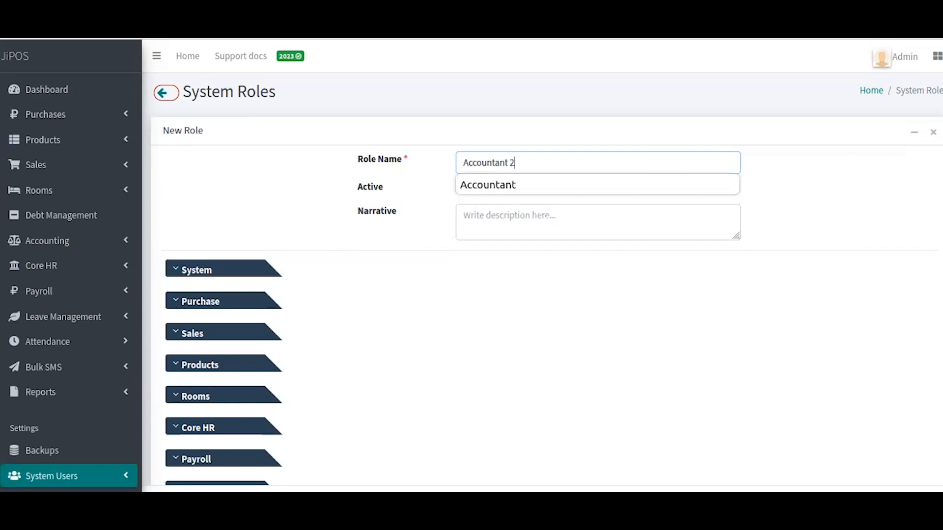
pyautogui.click(461, 186)
pyautogui.click(462, 215)
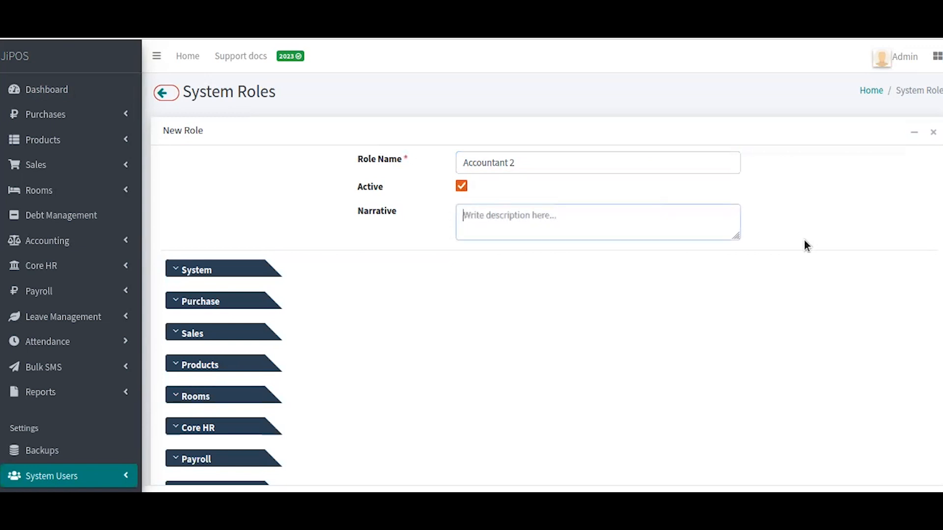
# - Expand the System module's permissions in the New Role form
pyautogui.scroll(-3, 701, 280)
pyautogui.scroll(1, 678, 286)
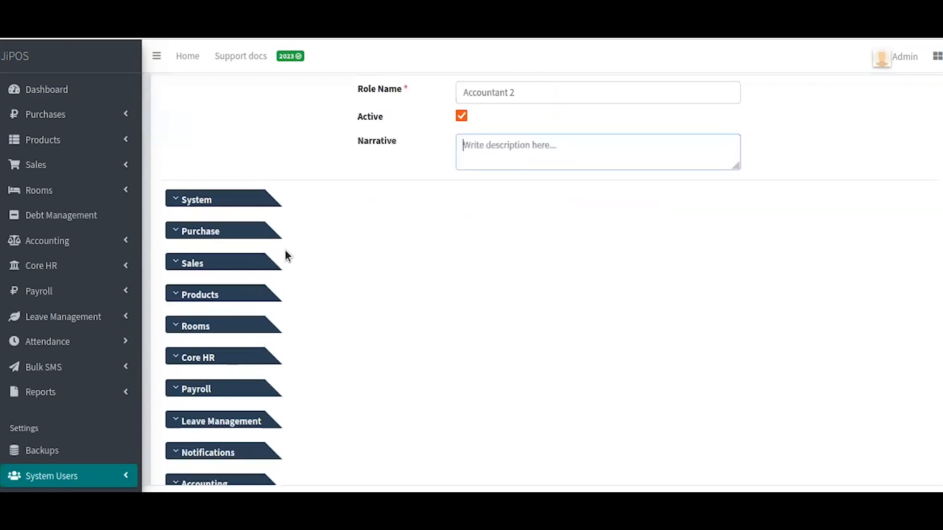
pyautogui.scroll(-3, 276, 245)
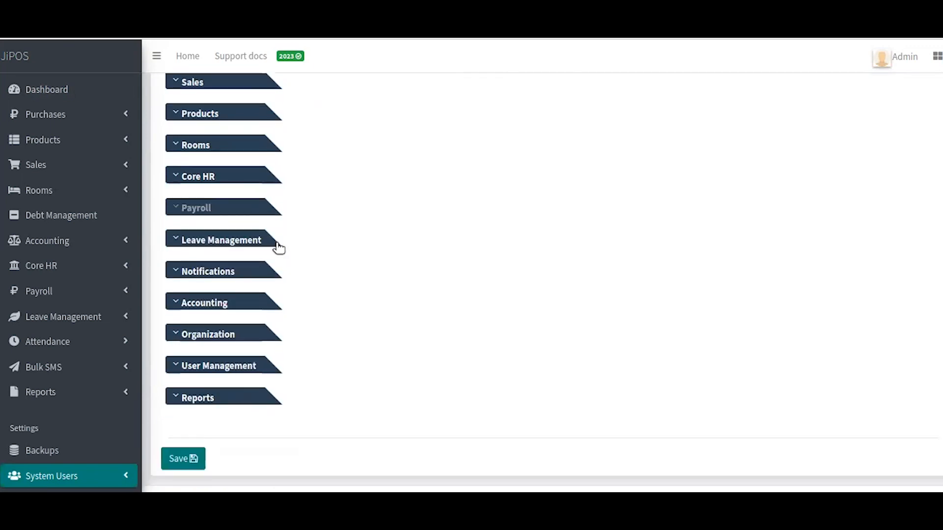
pyautogui.scroll(4, 276, 248)
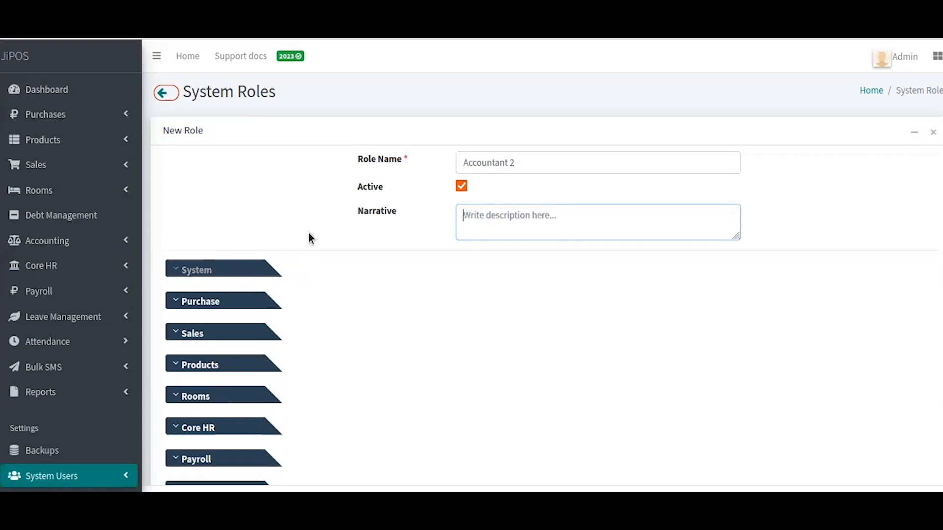
pyautogui.scroll(-2, 311, 246)
pyautogui.scroll(-1, 311, 251)
pyautogui.click(218, 131)
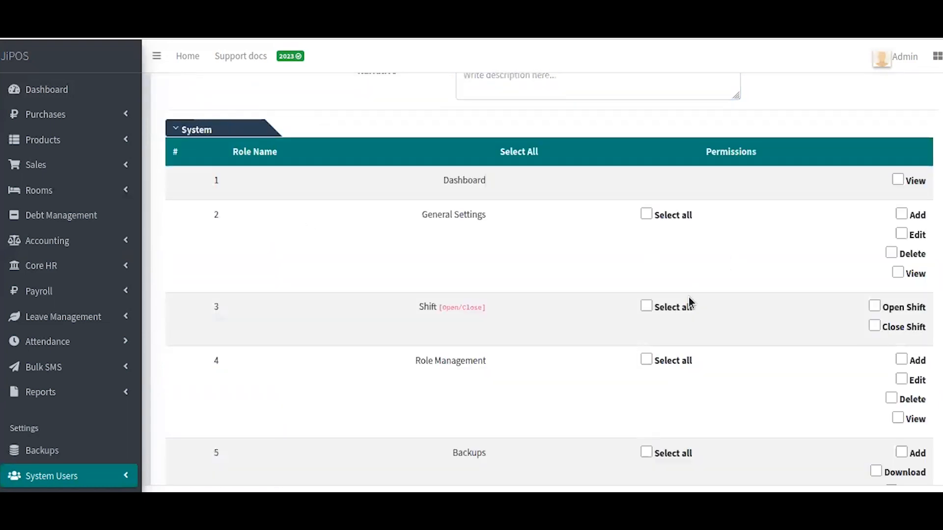
# - Tick View on the Dashboard permission row
pyautogui.scroll(-4, 694, 307)
pyautogui.scroll(7, 694, 307)
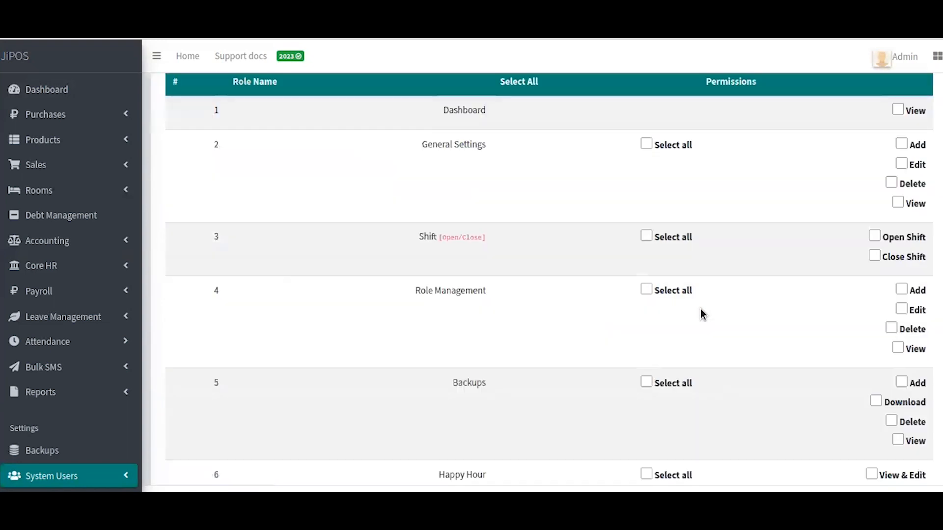
pyautogui.click(918, 320)
# - Expand the Purchase module's permissions and scroll down to the Save button
pyautogui.scroll(-1, 741, 369)
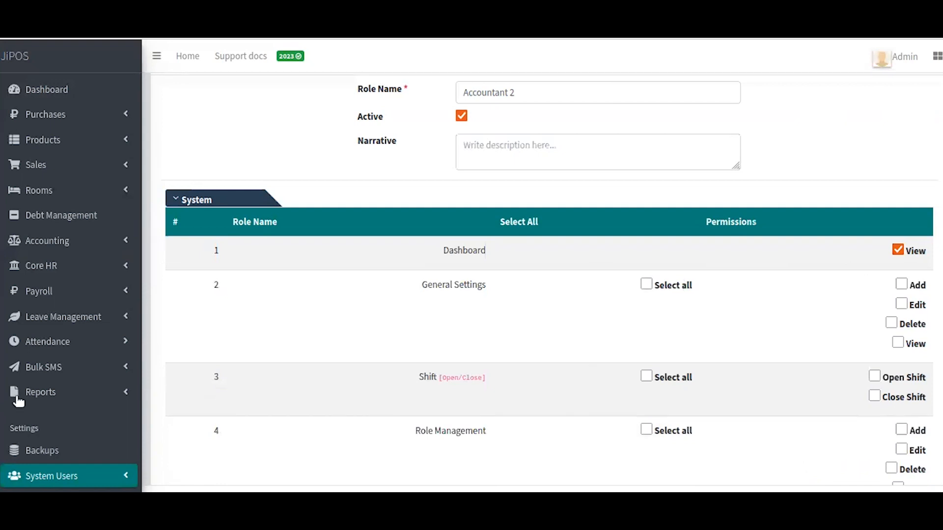
pyautogui.scroll(-1, 18, 401)
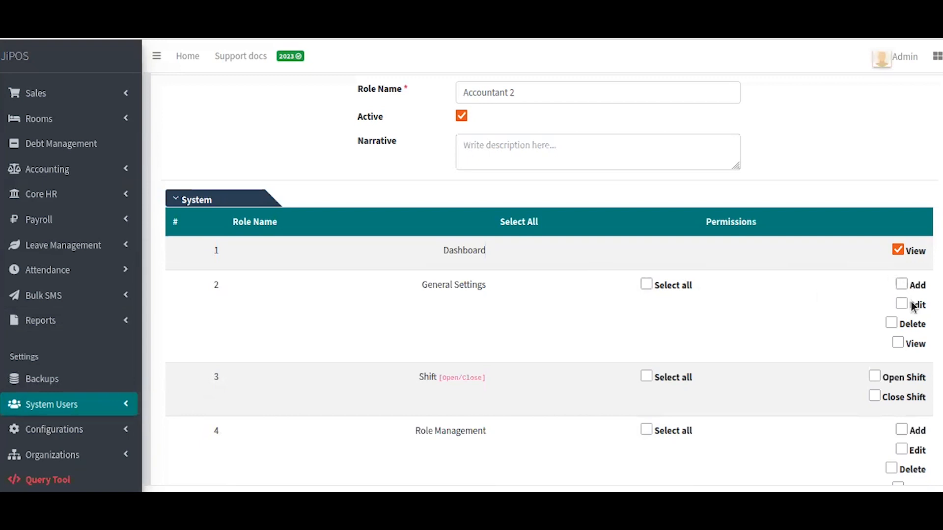
pyautogui.scroll(-3, 771, 388)
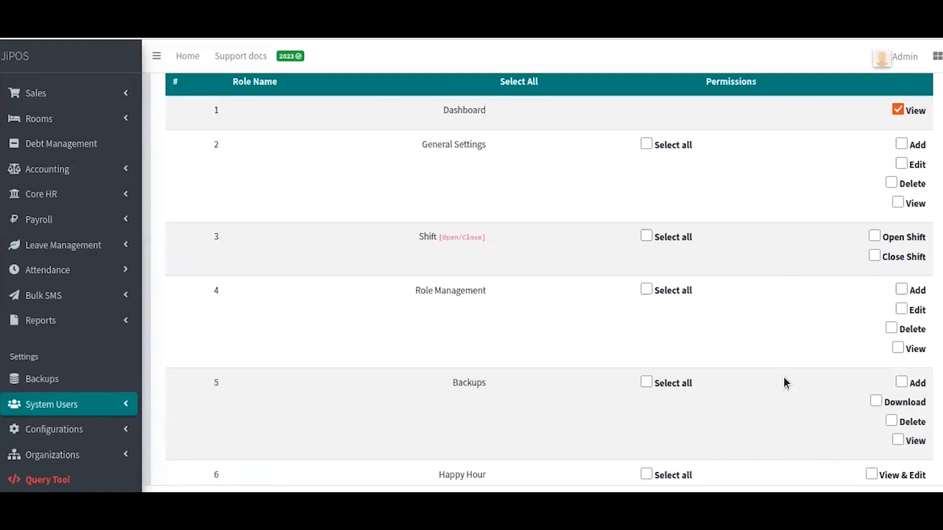
pyautogui.scroll(-2, 808, 392)
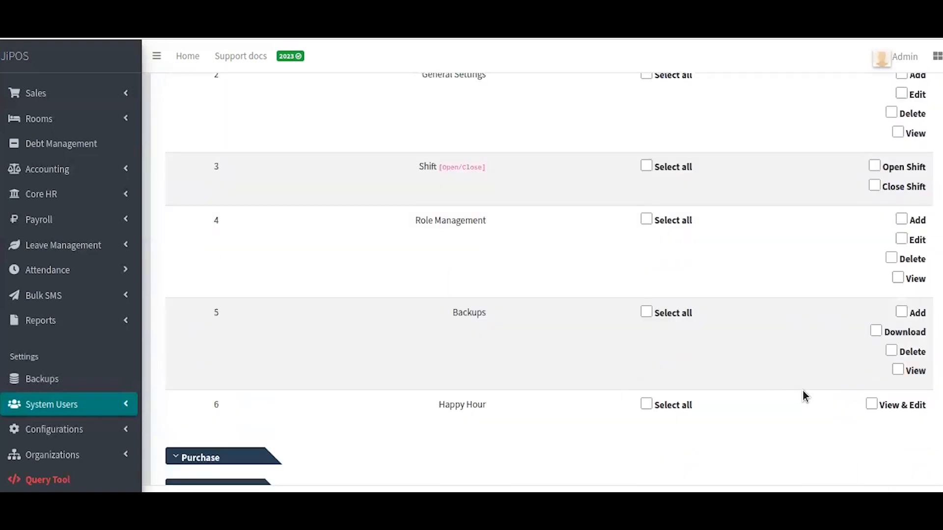
pyautogui.scroll(-3, 639, 397)
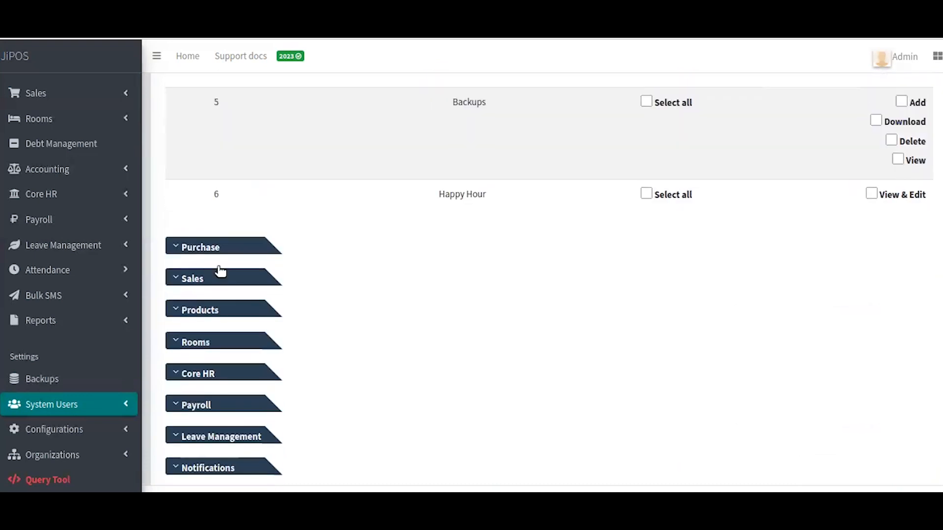
pyautogui.click(207, 249)
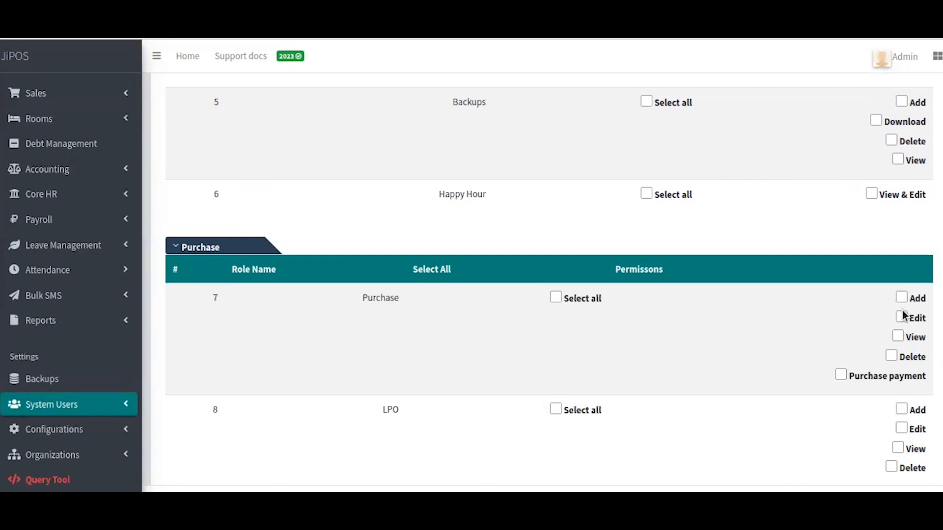
pyautogui.scroll(-6, 607, 402)
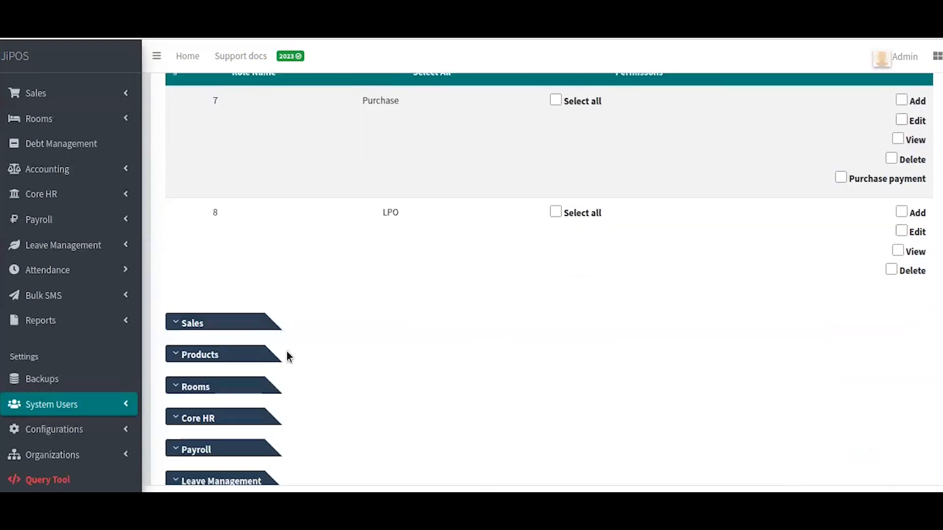
pyautogui.scroll(-2, 256, 323)
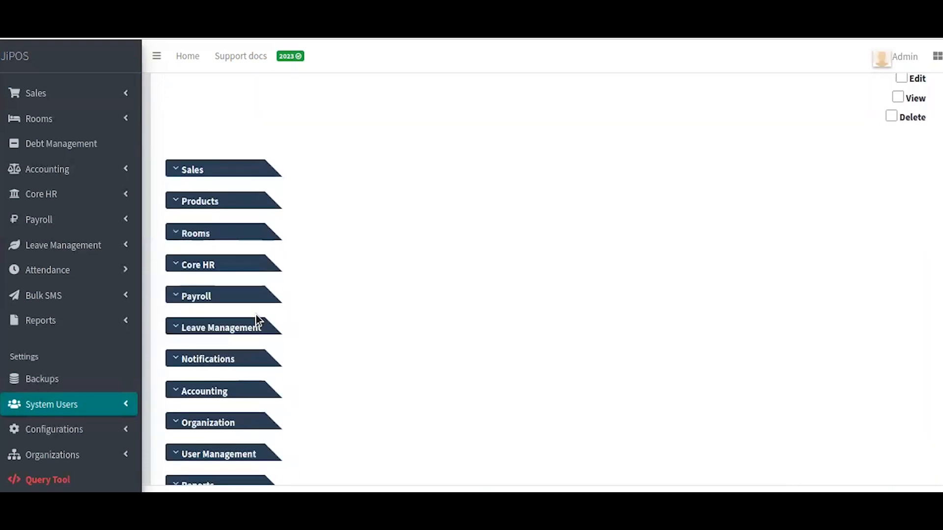
pyautogui.scroll(-2, 257, 321)
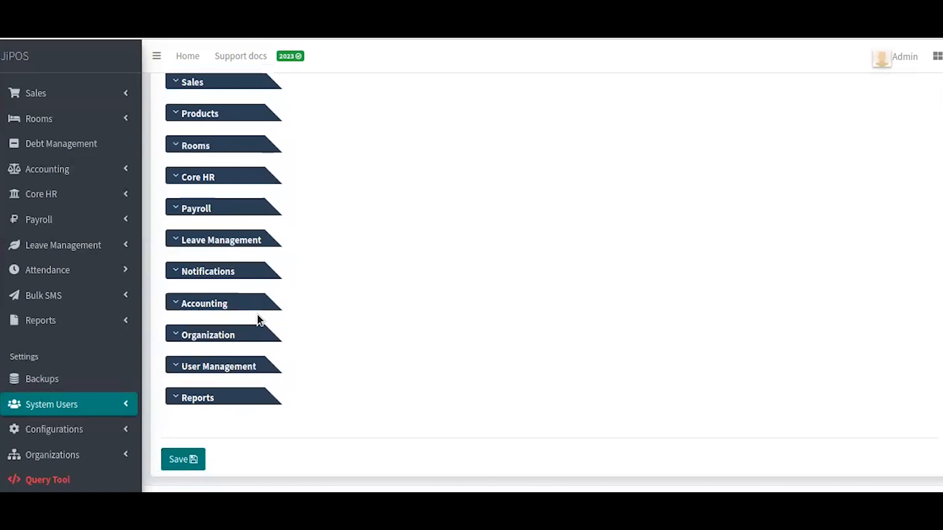
# - Save the Accountant 2 role, which opens its Edit Role form
pyautogui.click(175, 462)
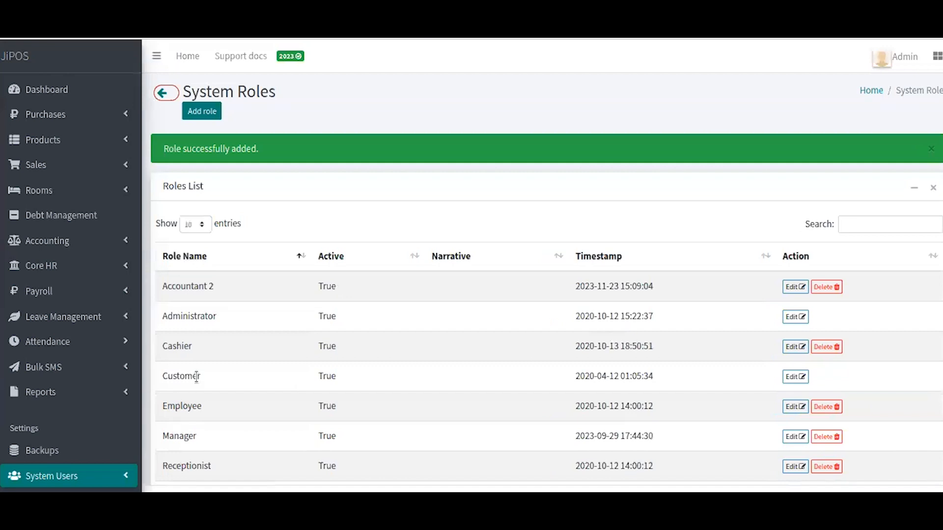
pyautogui.scroll(-2, 281, 288)
pyautogui.scroll(2, 252, 234)
# - Reopen Accountant 2, then go back to System Roles and on to the Dashboard
pyautogui.click(796, 287)
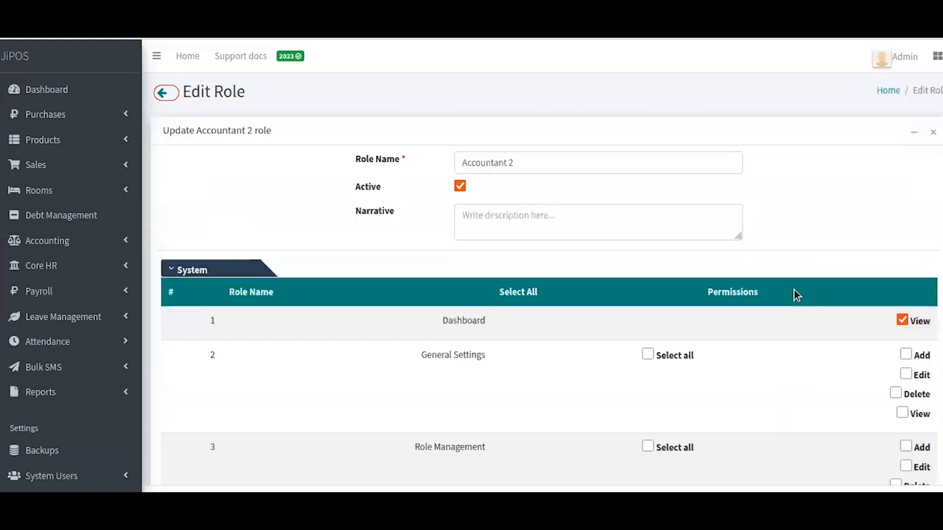
pyautogui.scroll(-12, 791, 292)
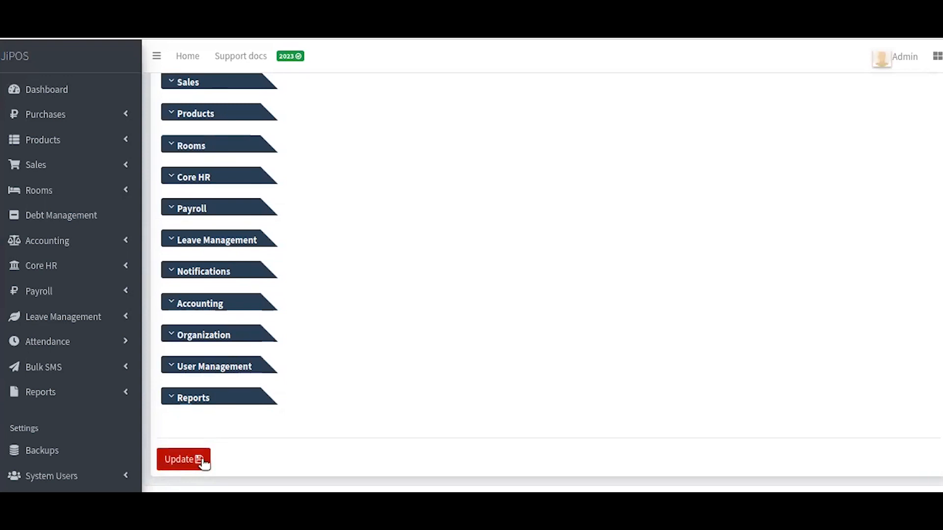
pyautogui.scroll(3, 384, 325)
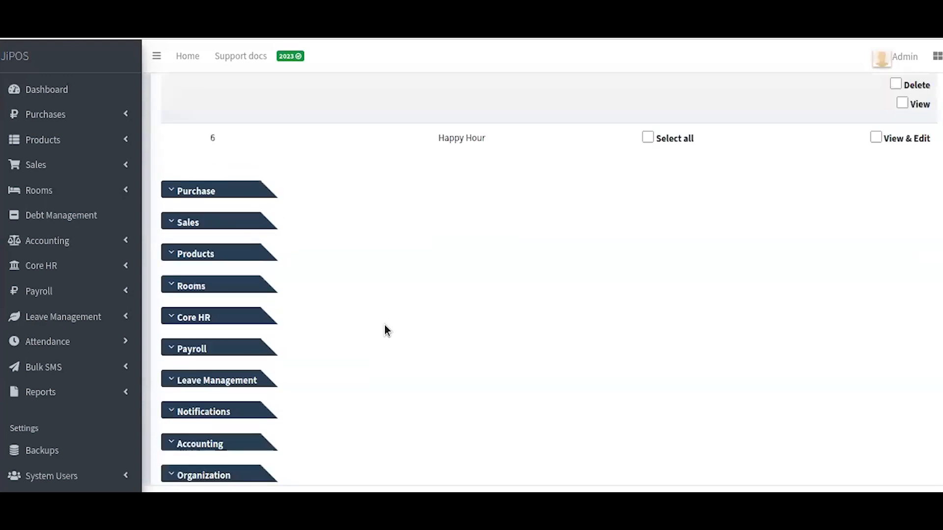
pyautogui.scroll(10, 384, 325)
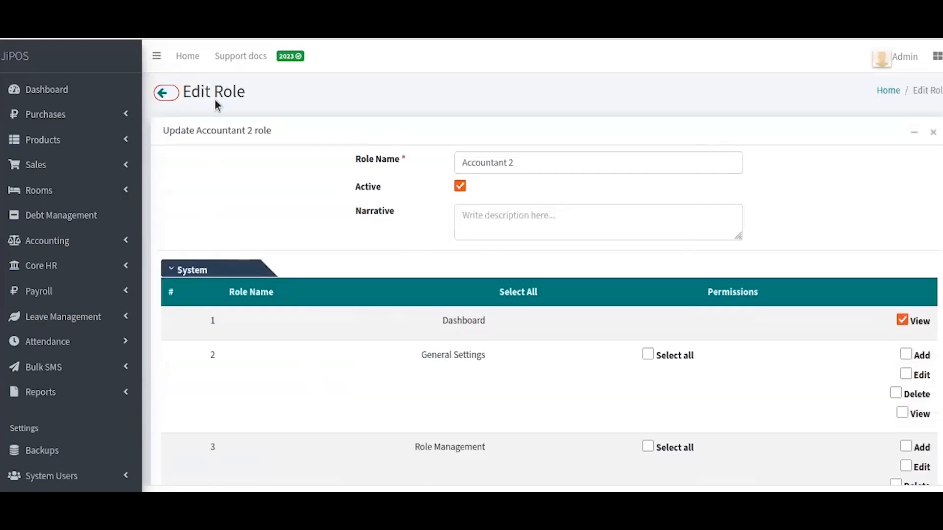
pyautogui.click(163, 94)
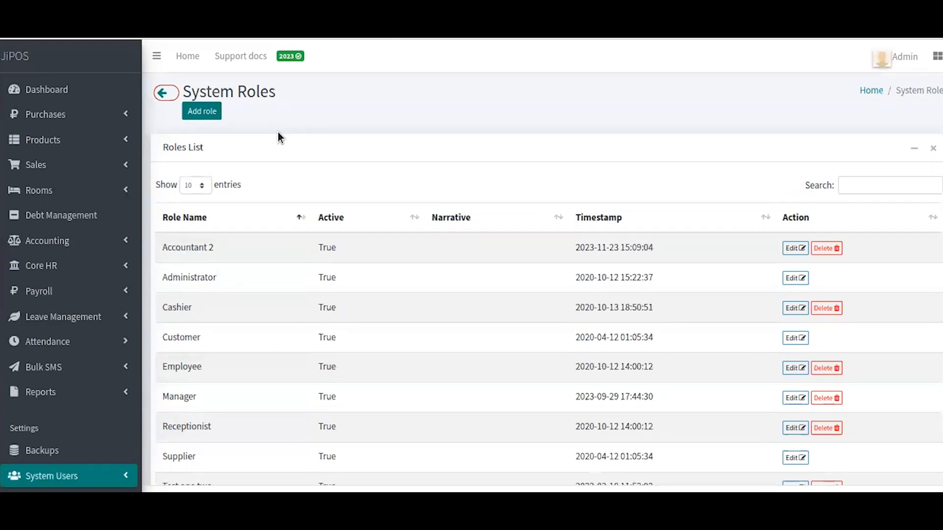
pyautogui.click(111, 69)
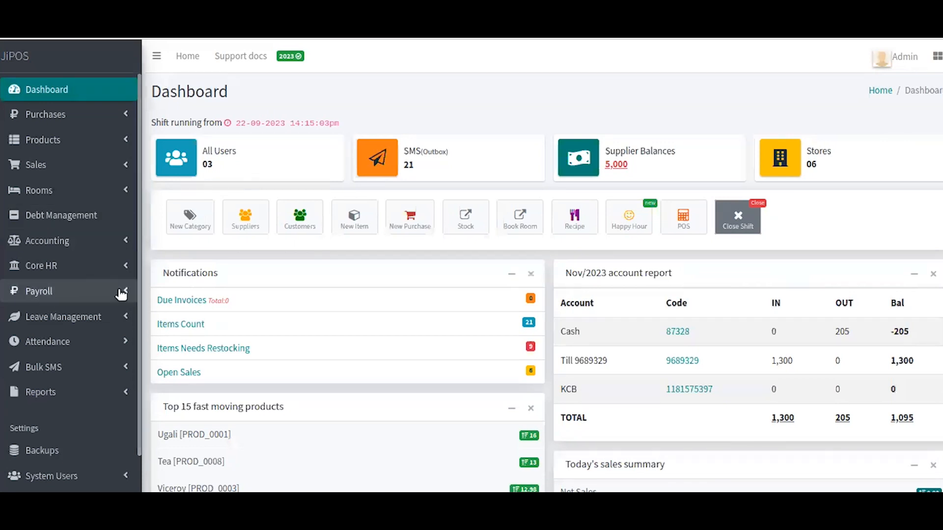
# - Expand System Users in the sidebar to show users, suppliers and customers options
pyautogui.scroll(-5, 122, 295)
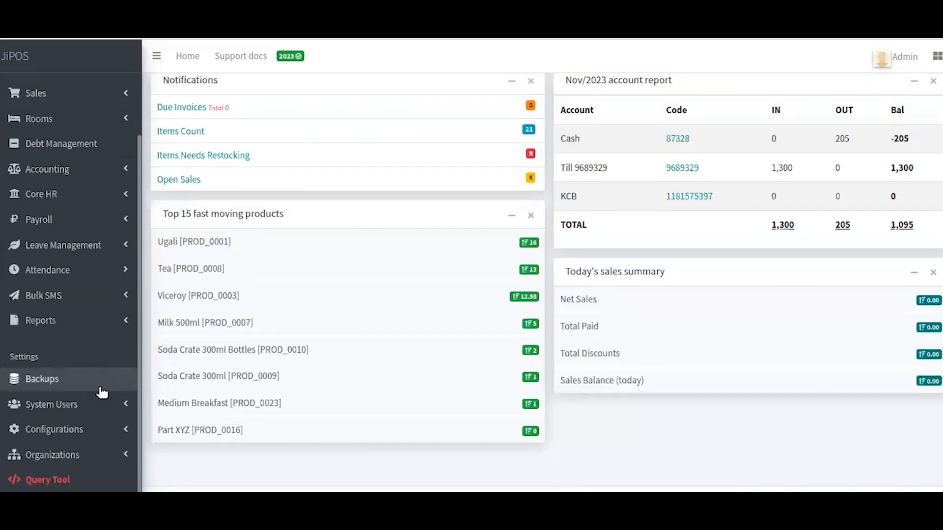
pyautogui.click(76, 409)
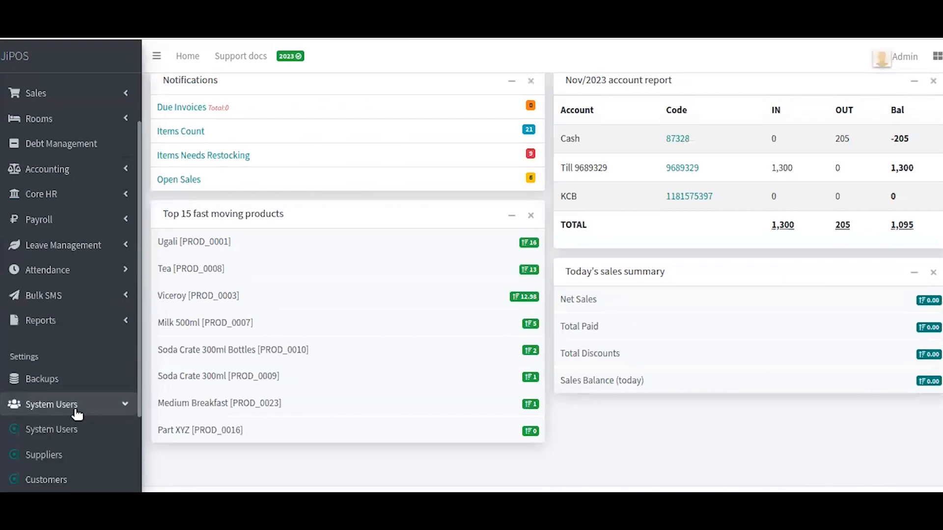
pyautogui.scroll(-3, 77, 414)
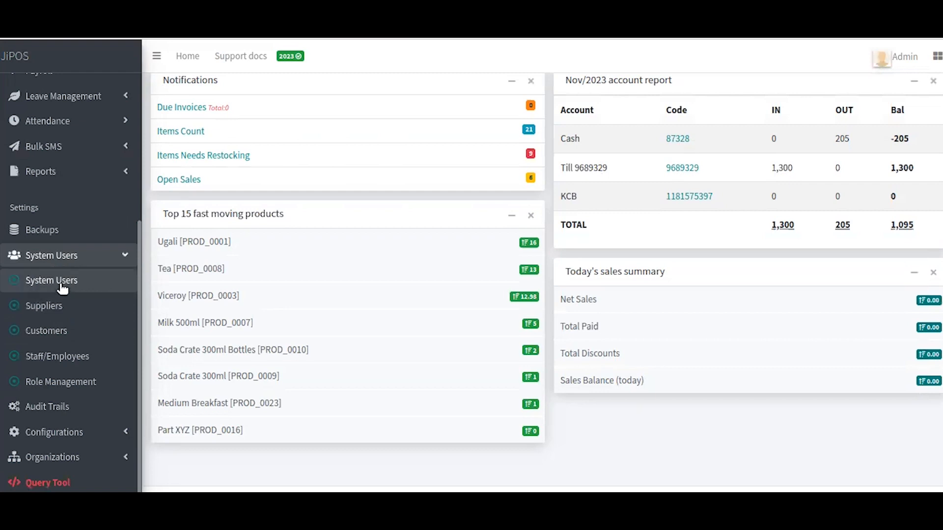
# - Open the System Users page and expand the blank new-user form
pyautogui.click(62, 288)
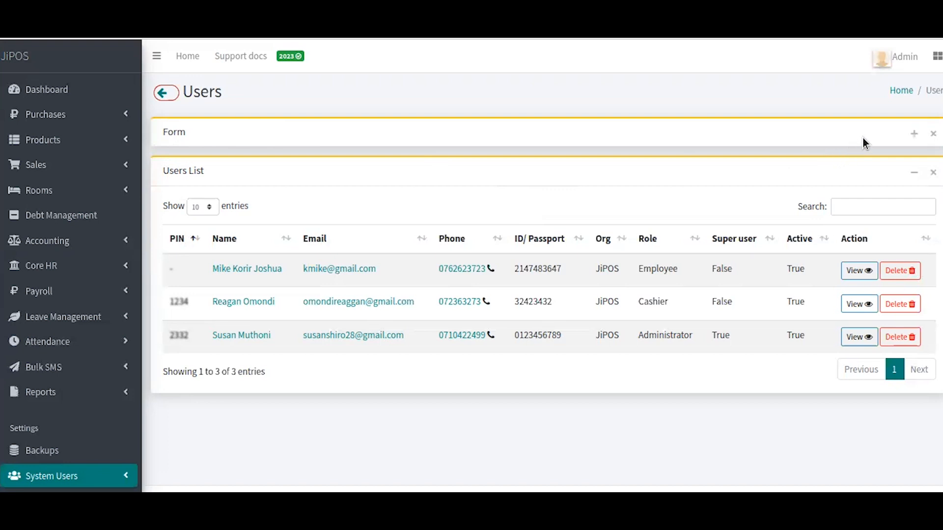
pyautogui.click(916, 134)
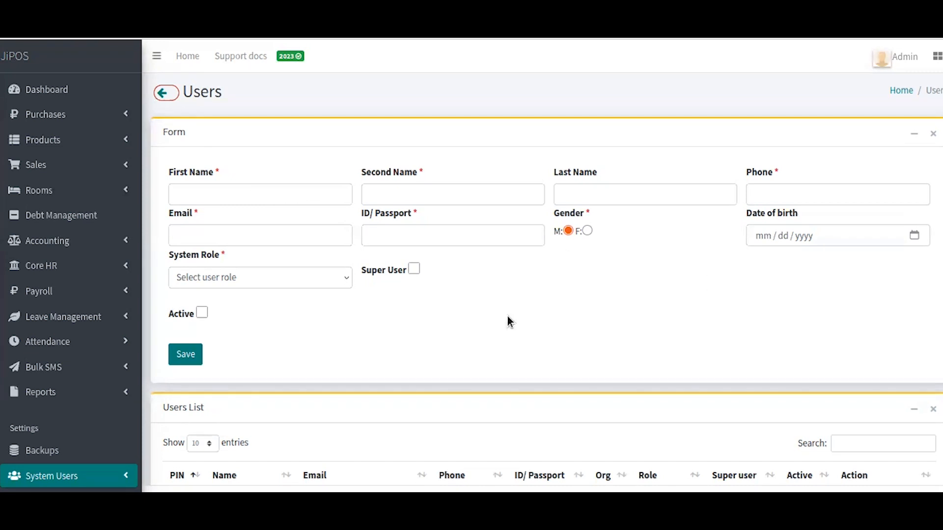
pyautogui.click(322, 284)
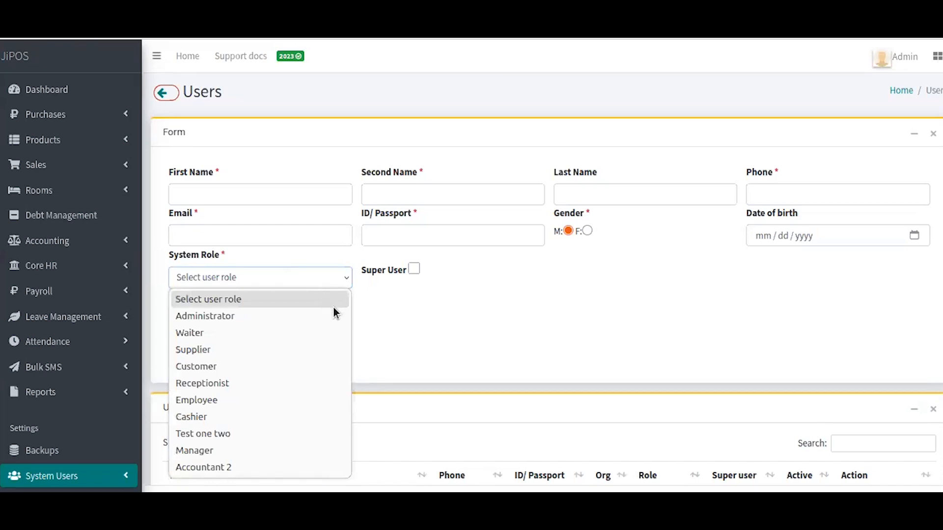
# - Choose Accountant 2 from the System Role dropdown for the new user
pyautogui.click(404, 305)
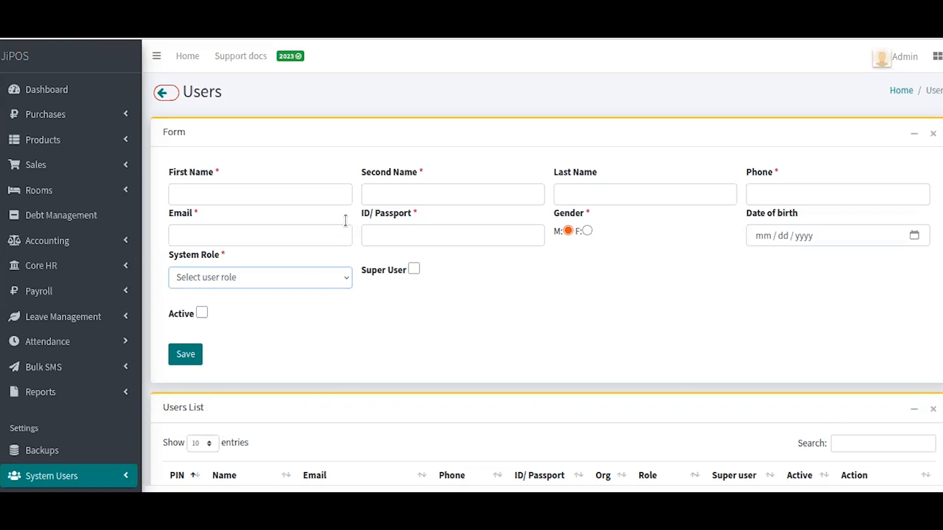
pyautogui.scroll(-2, 346, 221)
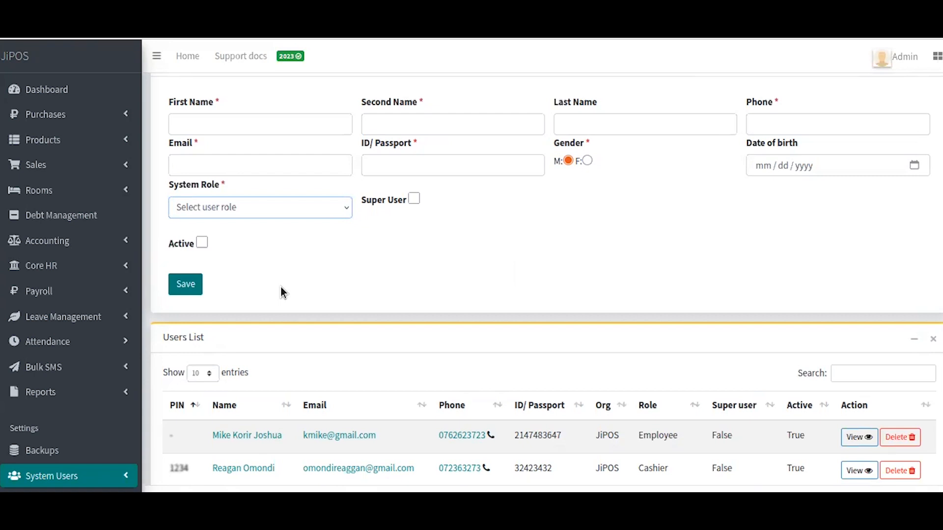
pyautogui.click(246, 170)
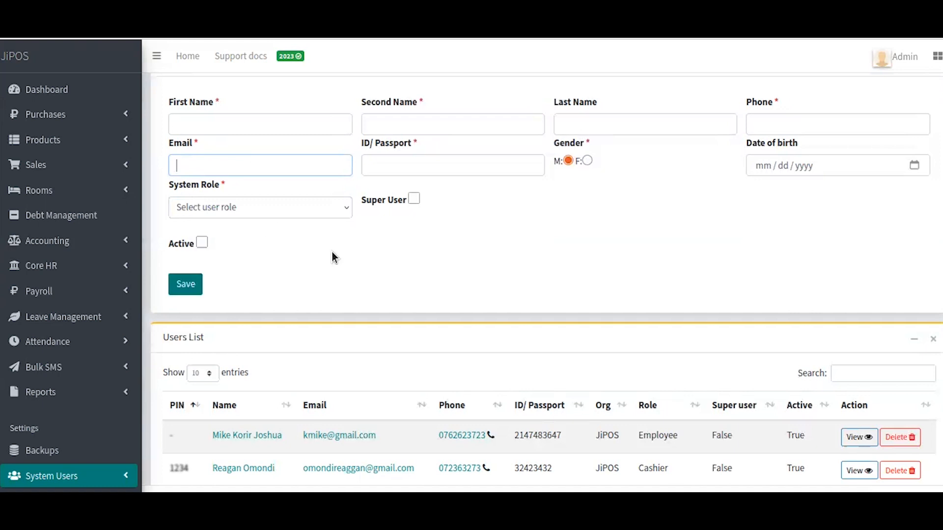
pyautogui.scroll(-2, 332, 252)
pyautogui.scroll(2, 332, 252)
pyautogui.click(307, 208)
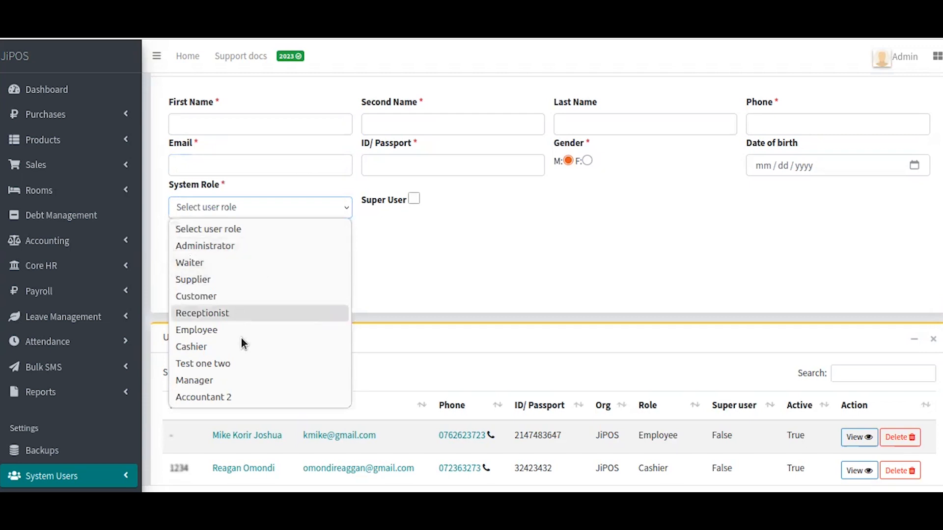
pyautogui.click(239, 397)
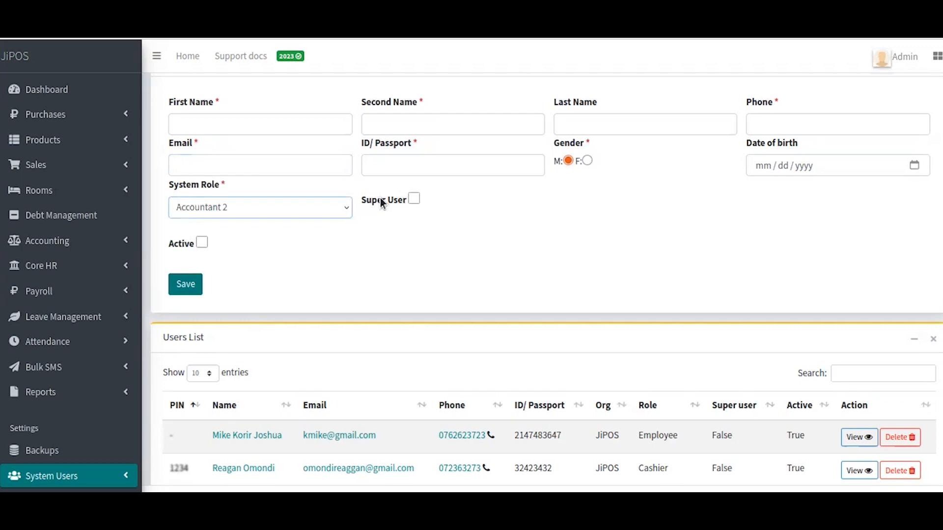
# - Tick both Super User and Active for the new user
pyautogui.click(415, 199)
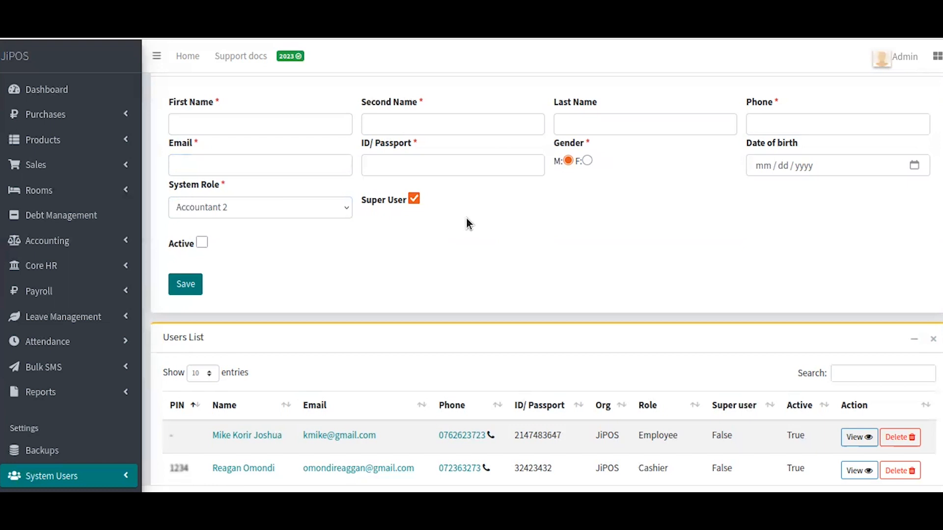
pyautogui.click(202, 243)
pyautogui.scroll(-2, 385, 248)
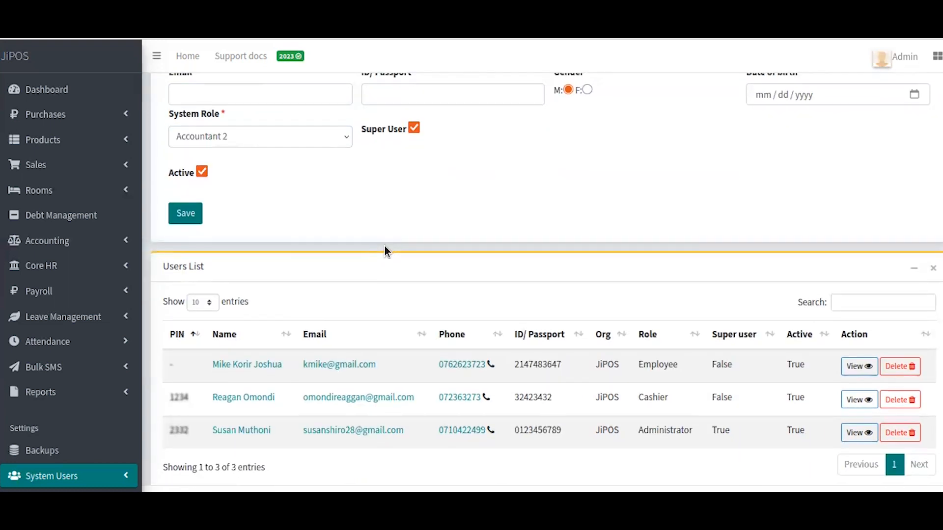
pyautogui.scroll(-1, 385, 246)
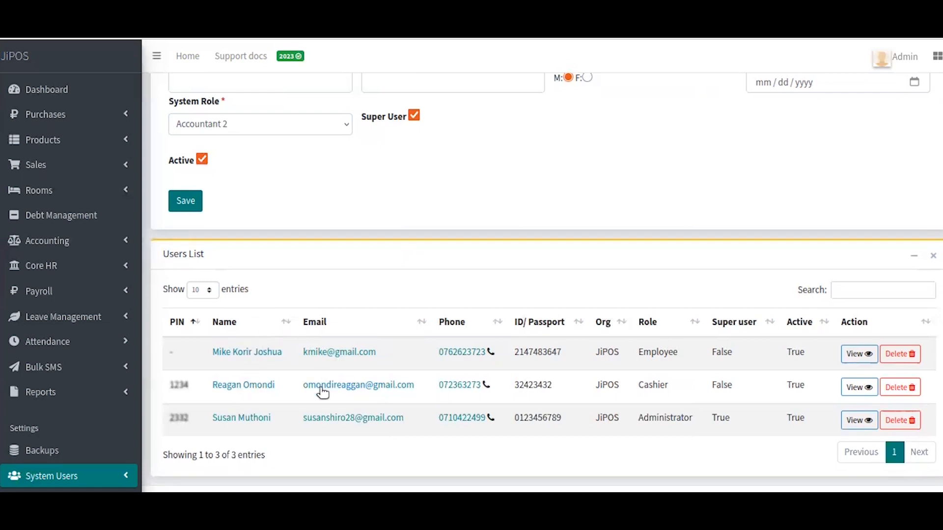
pyautogui.scroll(3, 266, 395)
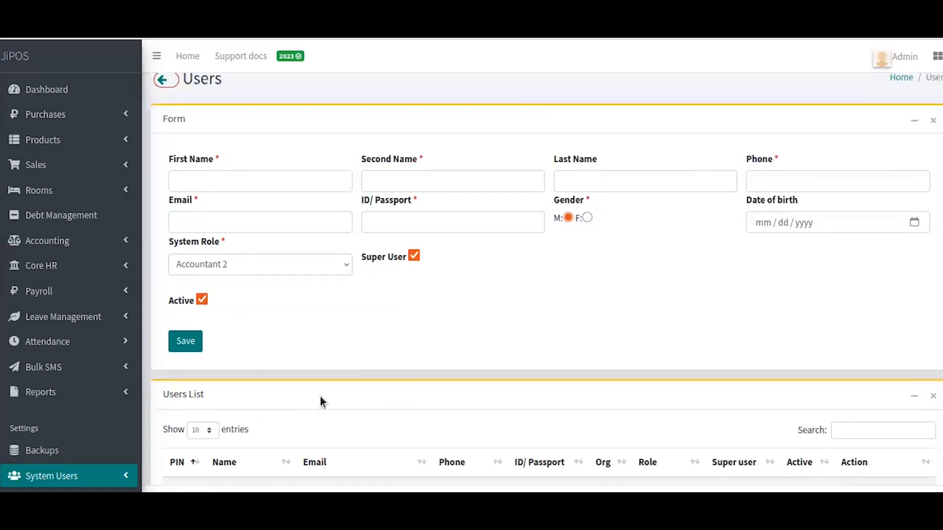
pyautogui.scroll(-3, 334, 409)
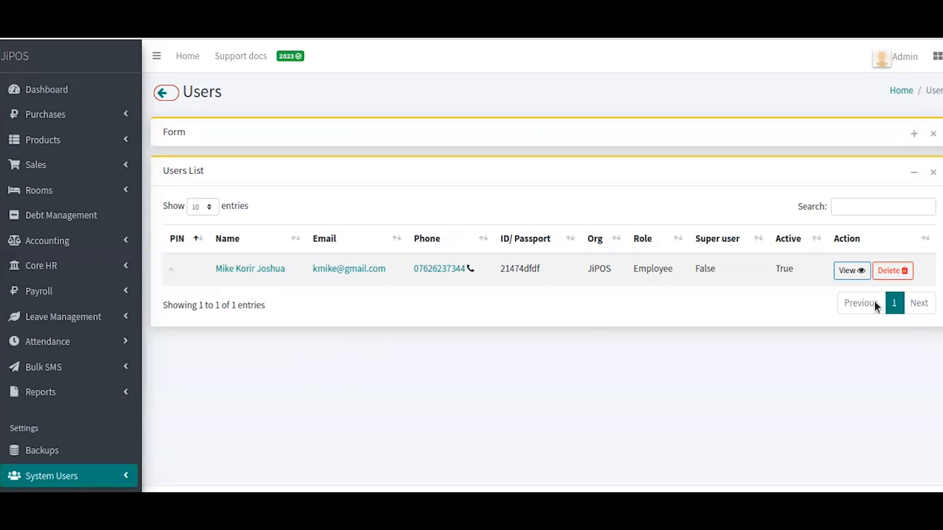
# - Open the existing Employee account's User Profile page
pyautogui.click(852, 271)
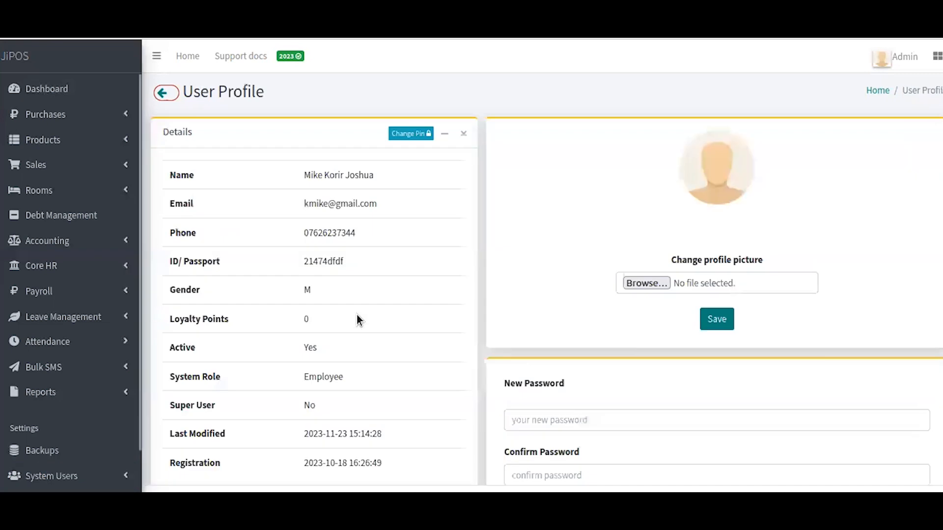
# - Scroll through the Employee user's profile to check its active status and last-modified date
pyautogui.scroll(-2, 357, 320)
pyautogui.scroll(2, 357, 320)
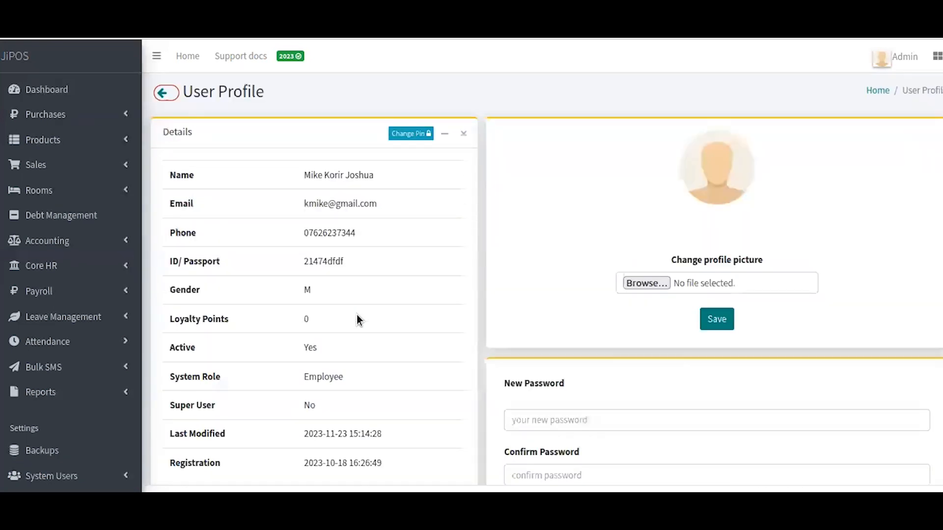
pyautogui.scroll(-3, 357, 314)
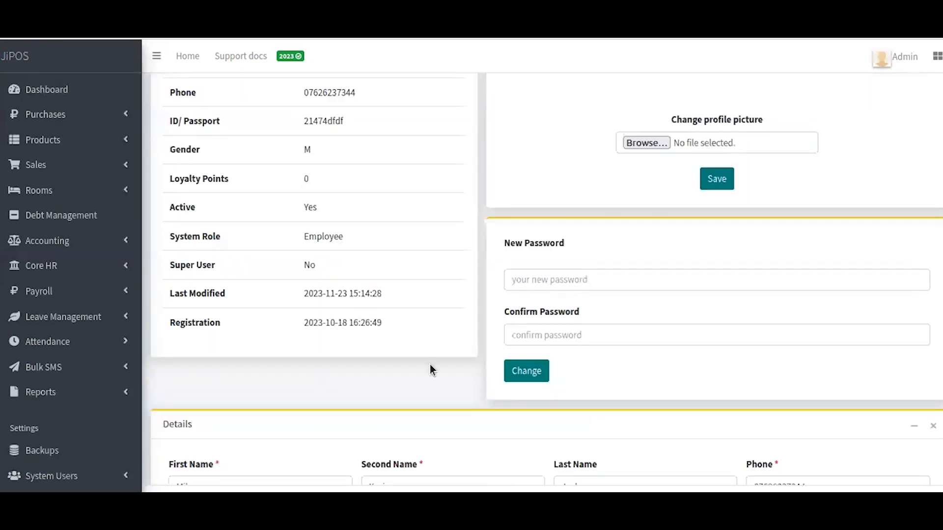
pyautogui.scroll(-3, 430, 369)
pyautogui.scroll(-2, 458, 387)
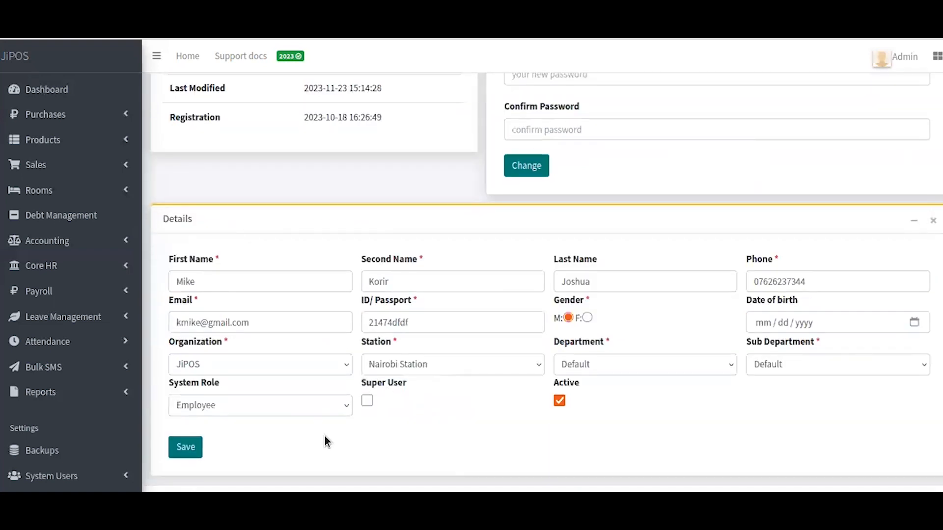
pyautogui.scroll(7, 349, 408)
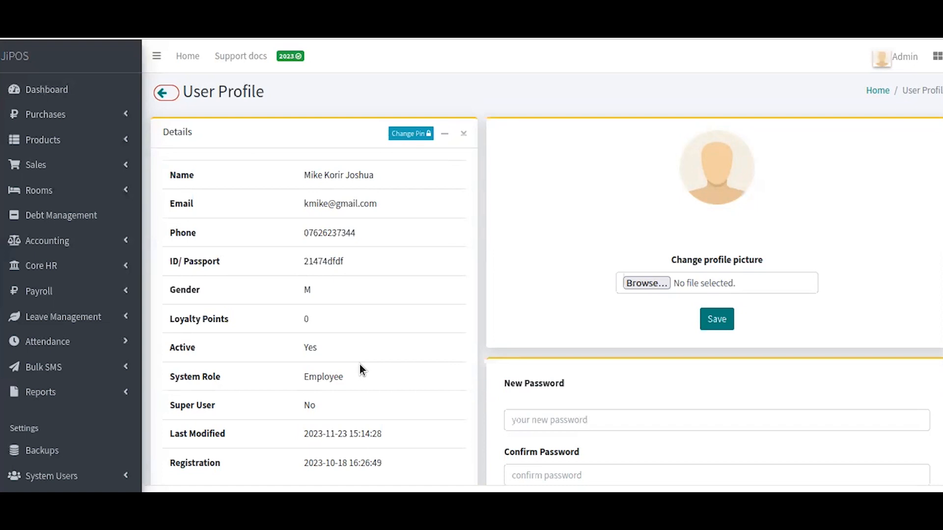
# - Change the Employee user's PIN to a new numeric PIN and confirm it
pyautogui.click(419, 137)
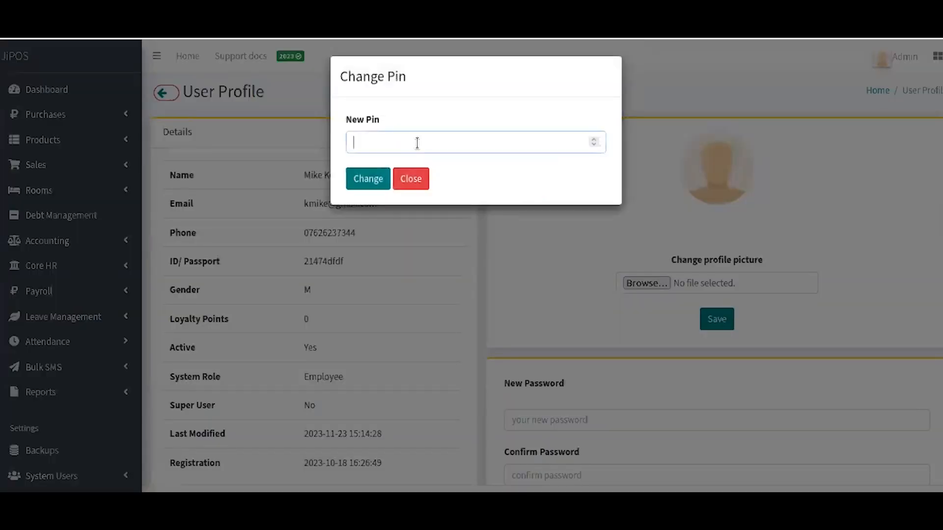
pyautogui.write('12346')
pyautogui.click(382, 184)
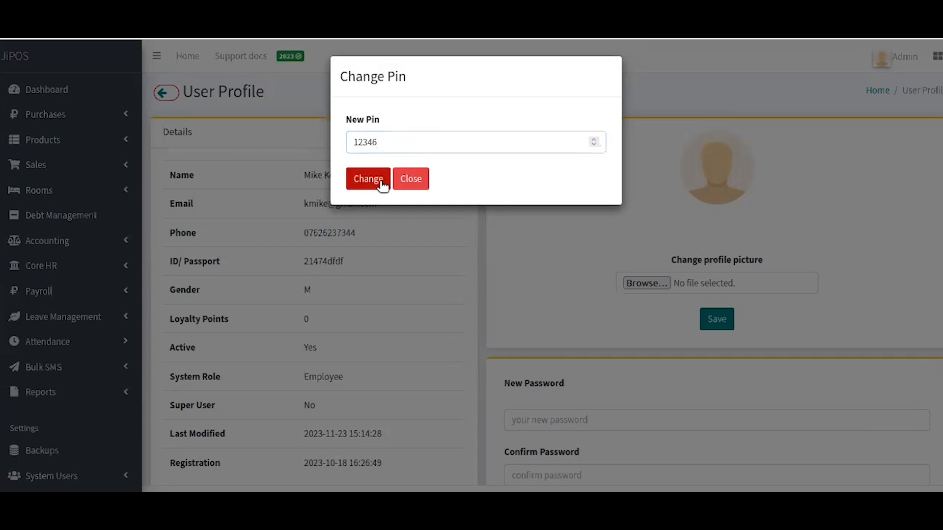